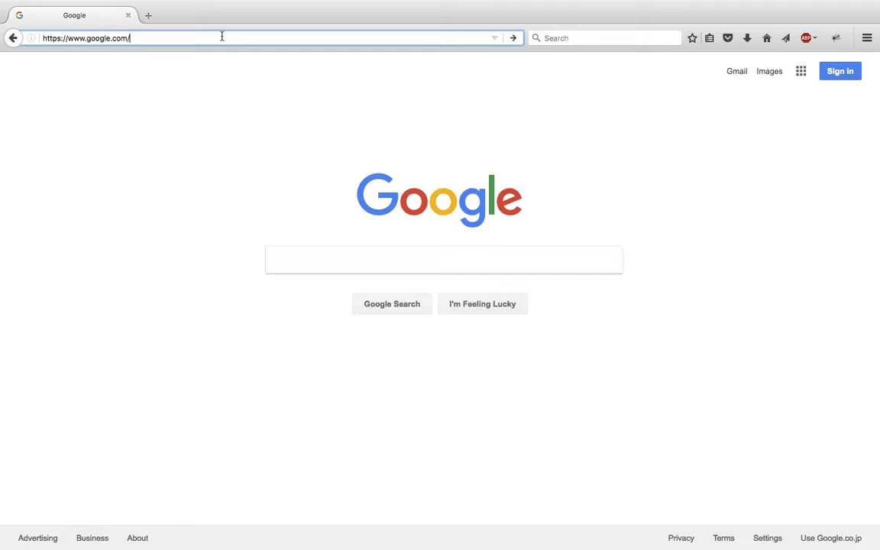
Step: Search Google for "auig jaxa", open the JAXA AUIG2 site and start a guest search
left_click(313, 259)
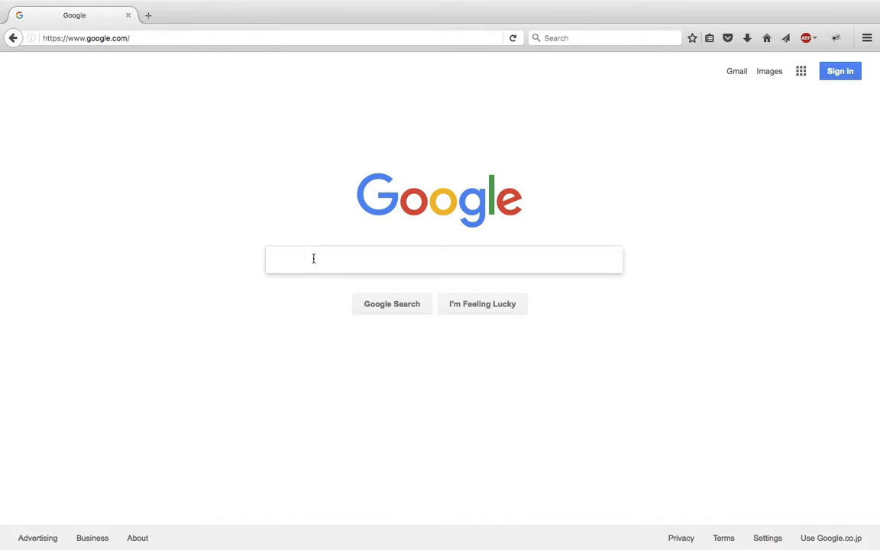
type("auig")
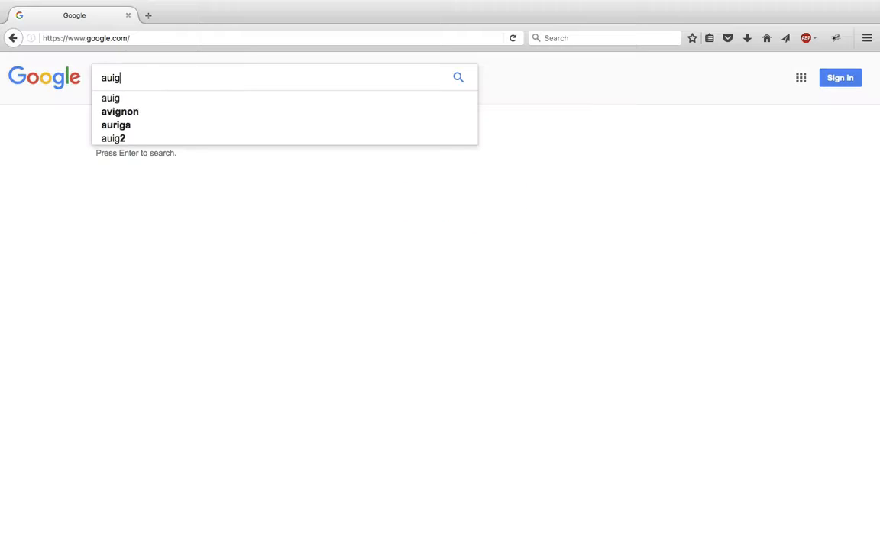
type(" jaxa")
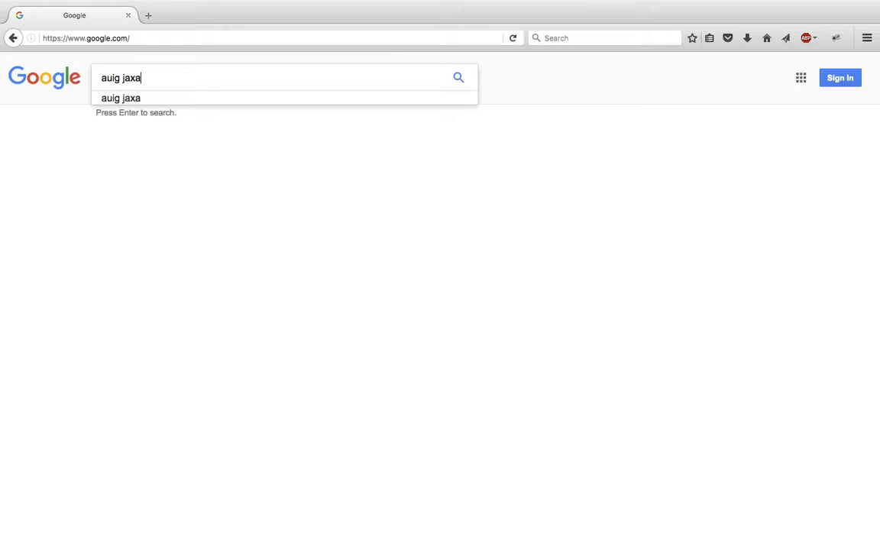
key("Return")
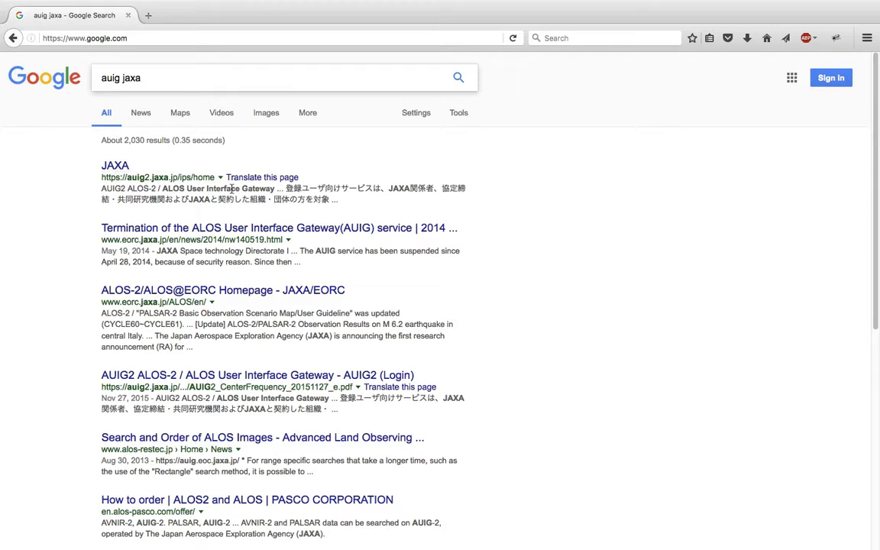
left_click(115, 166)
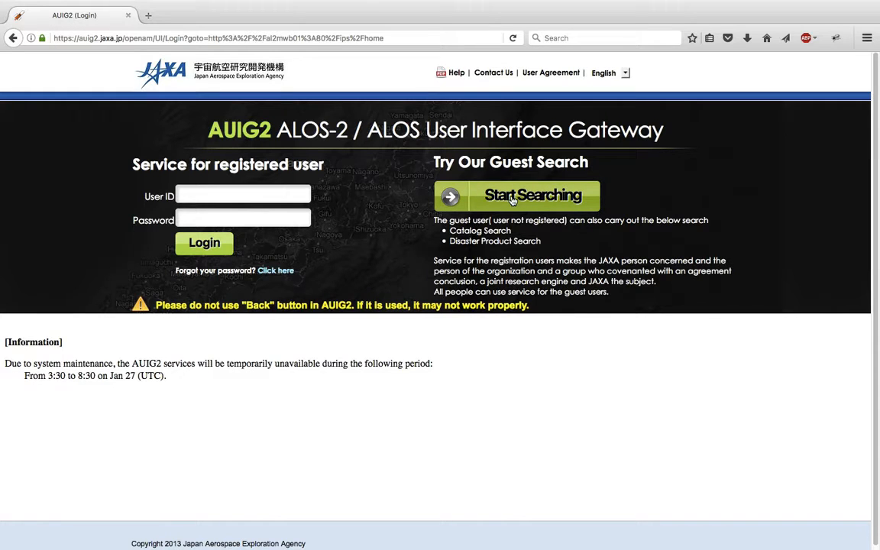
left_click(513, 198)
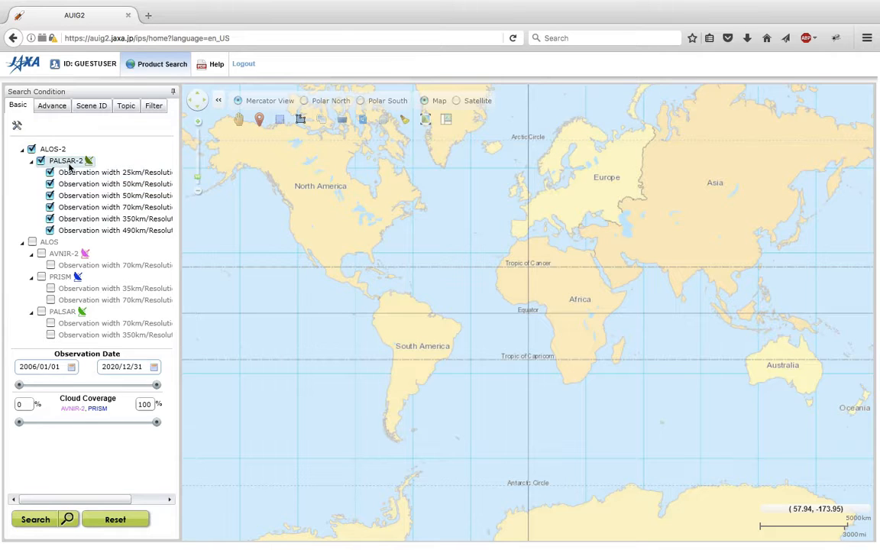
Step: Widen the search conditions area and restrict the PALSAR-2 modes to Observation width 350km/Resolution 100m only
left_click_drag(179, 285, 230, 284)
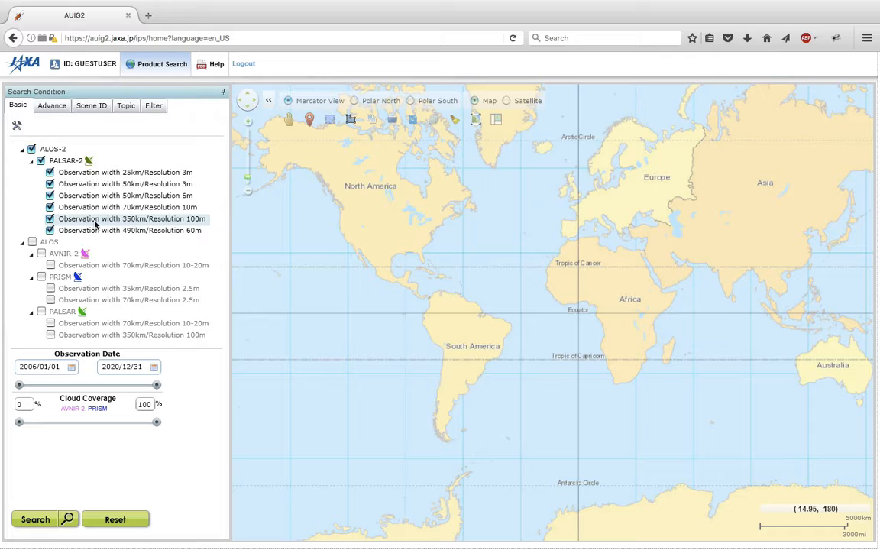
left_click(50, 172)
left_click(49, 183)
left_click(50, 195)
left_click(49, 207)
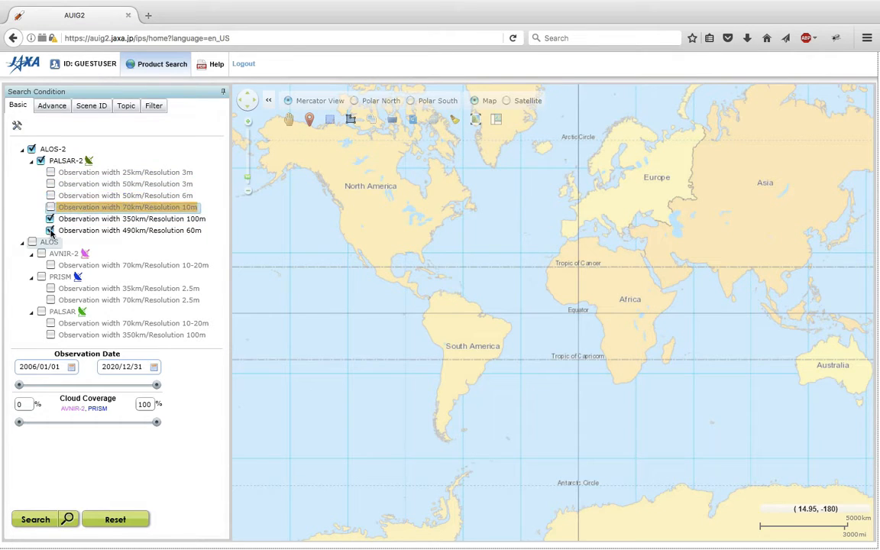
left_click(49, 230)
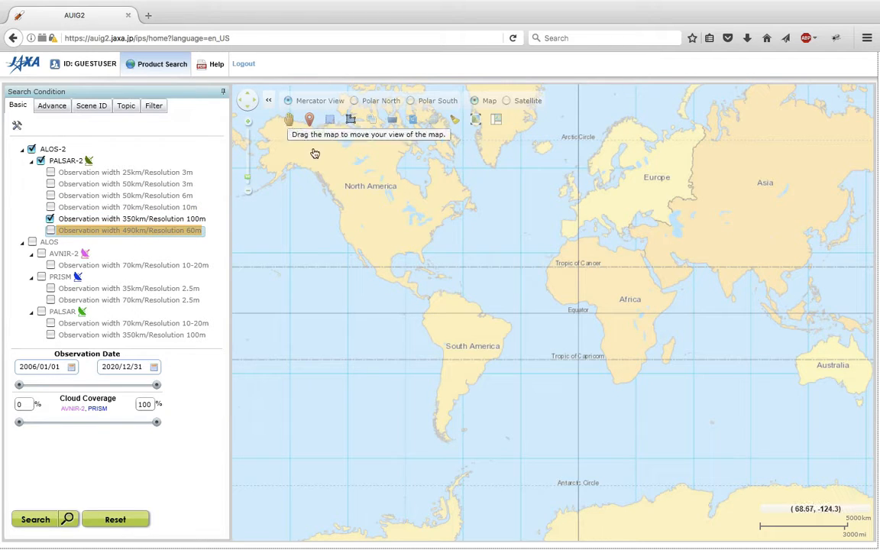
Step: Draw a rectangular search area around Nueva Ecija, north of Manila in the Philippines
left_click_drag(780, 330, 554, 342)
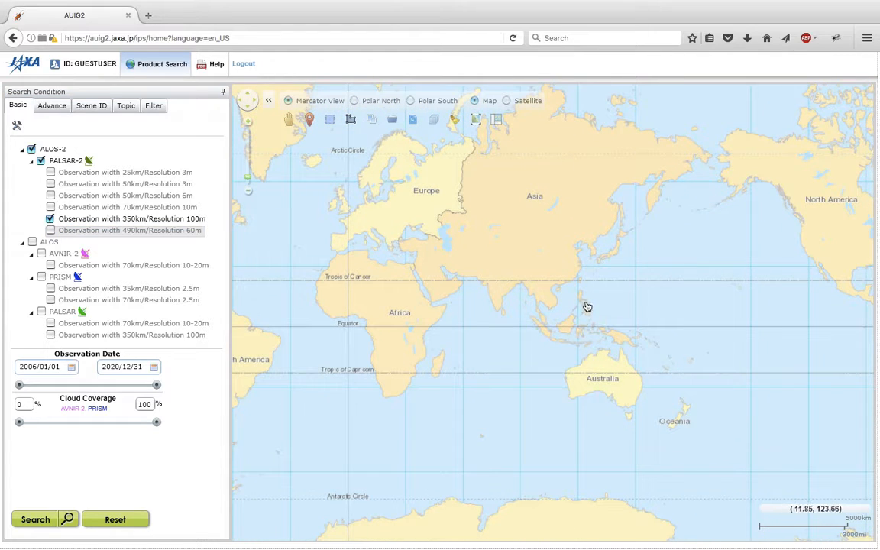
scroll(587, 305, "up", 1)
scroll(586, 302, "up", 1)
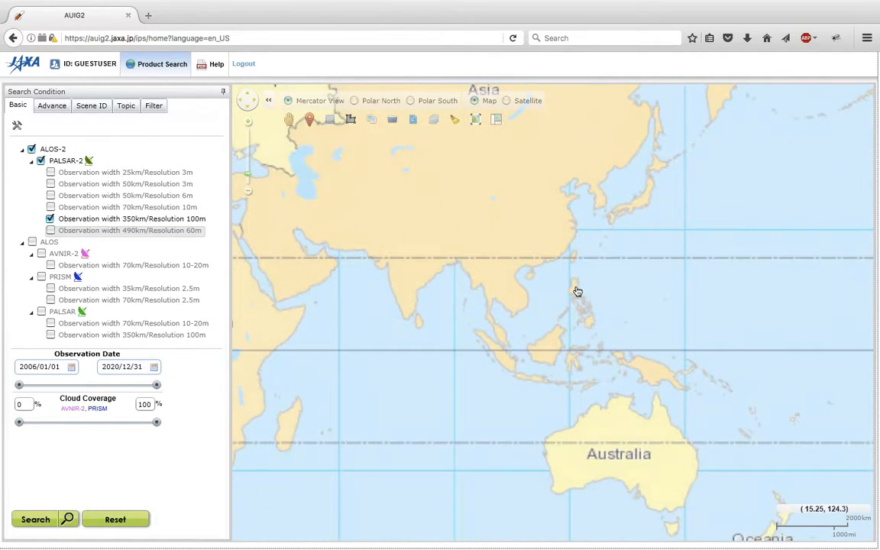
scroll(581, 286, "up", 1)
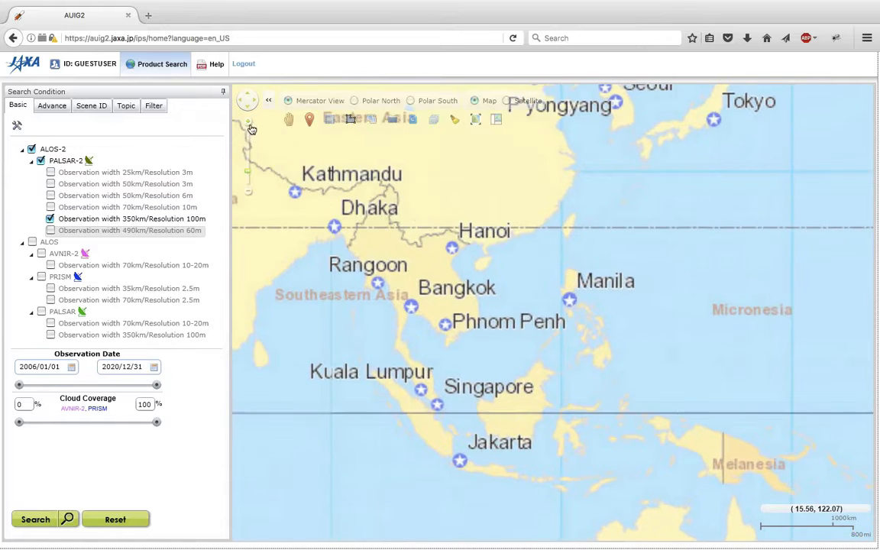
scroll(530, 275, "up", 2)
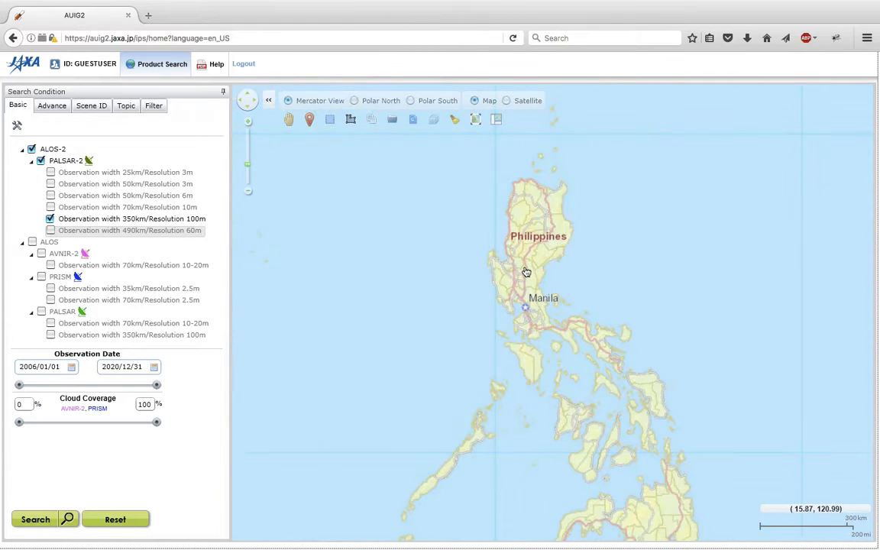
scroll(528, 275, "up", 2)
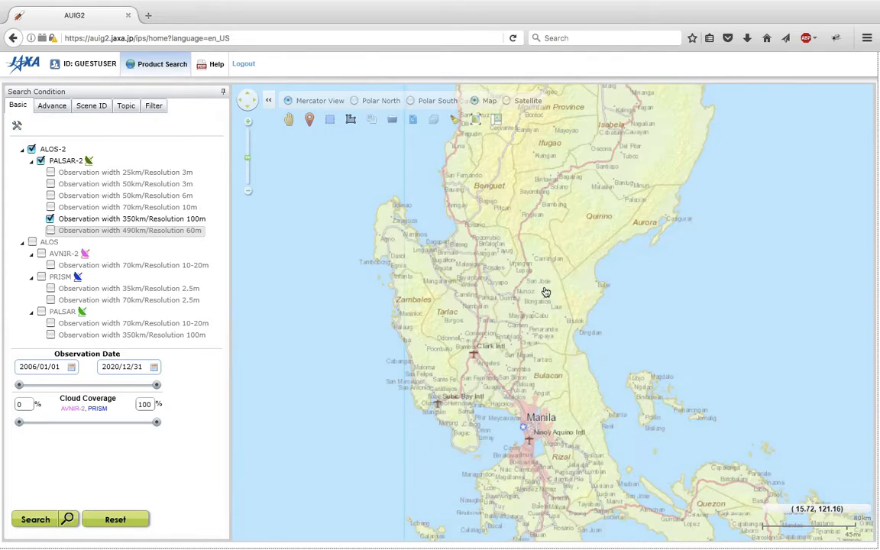
scroll(537, 303, "up", 1)
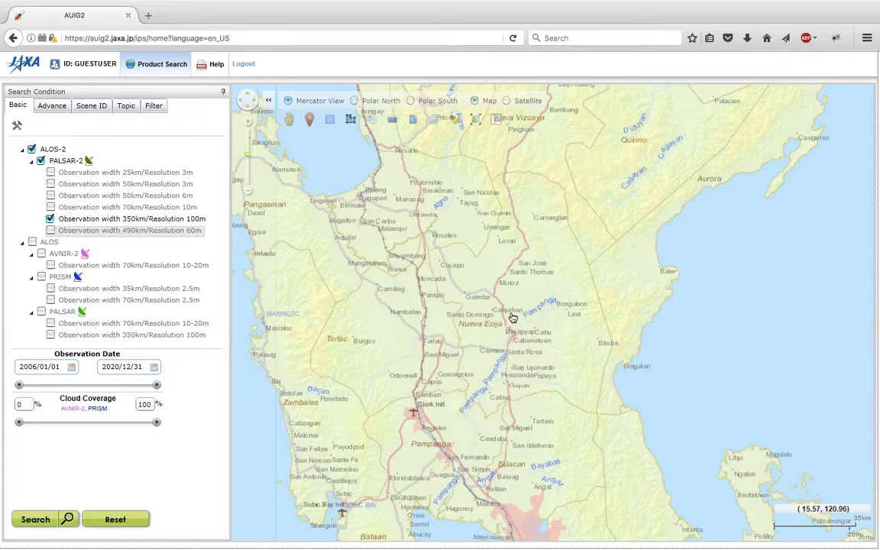
left_click(330, 123)
left_click_drag(450, 276, 563, 369)
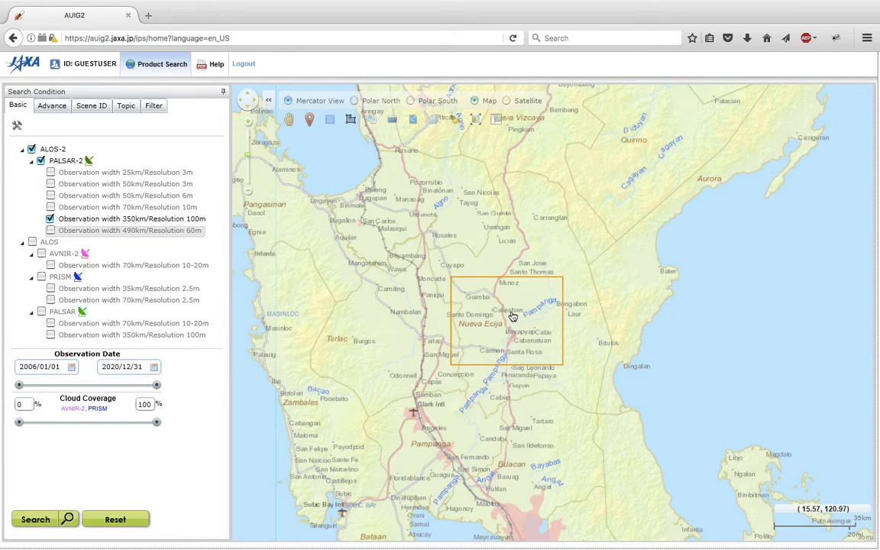
Step: Set the start of the observation date range to 2015/01/01
left_click(37, 366)
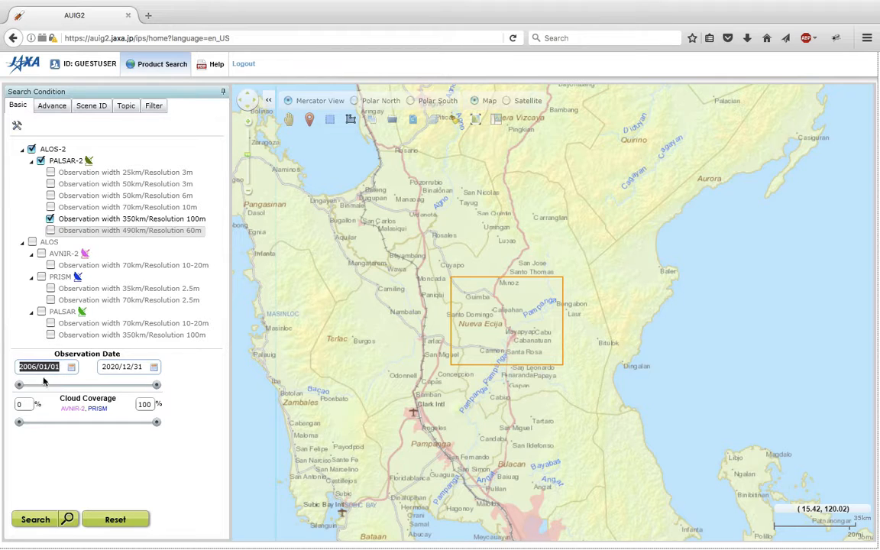
left_click(38, 367)
key("BackSpace")
key("BackSpace")
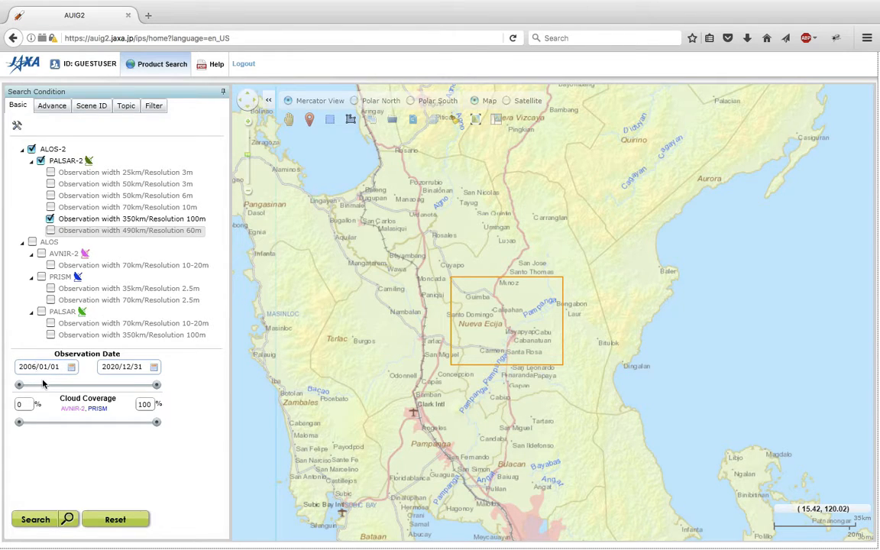
type("15")
Step: Set the end of the observation date range to 2015/12/31 and run the product search
left_click(112, 368)
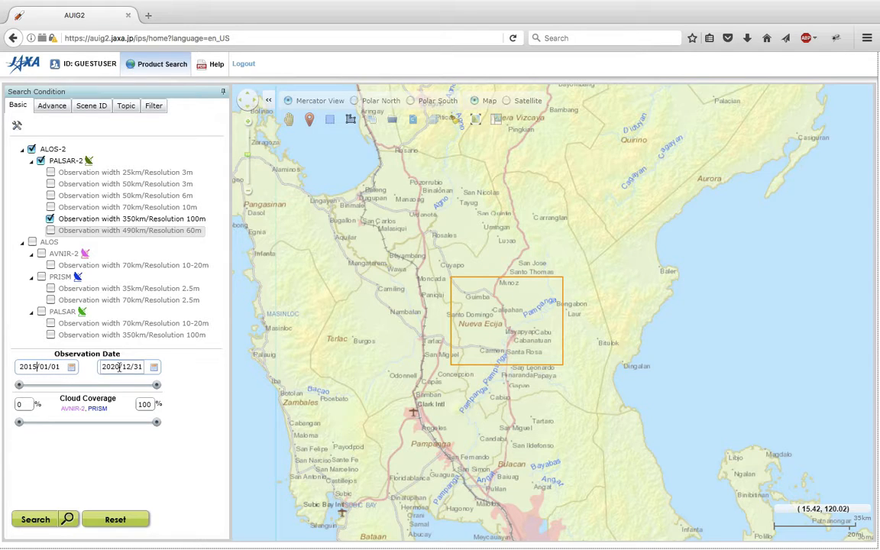
triple_click(119, 367)
key("Left")
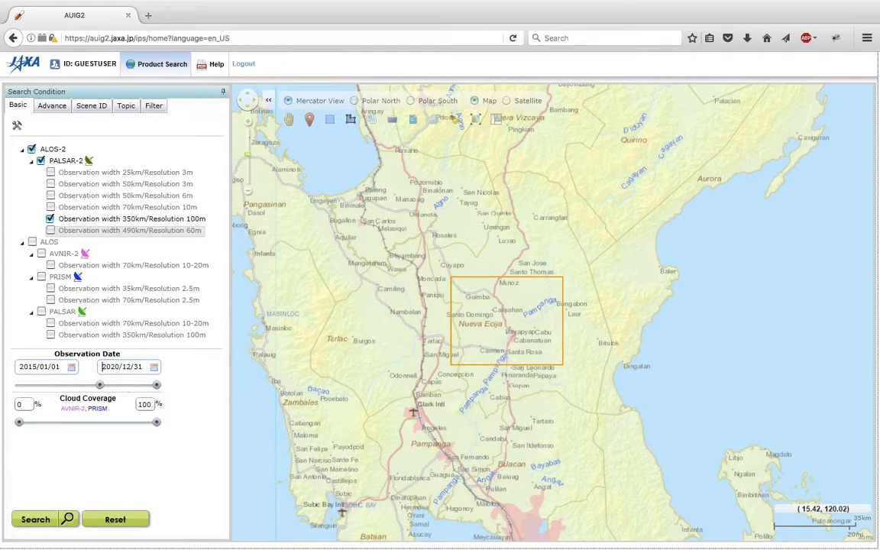
key("BackSpace")
key("BackSpace")
type("15")
left_click(38, 520)
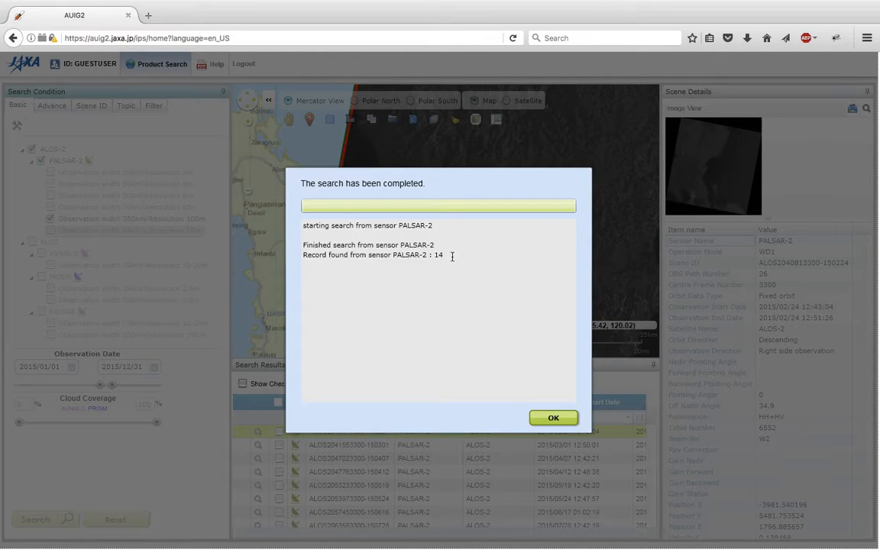
left_click(556, 418)
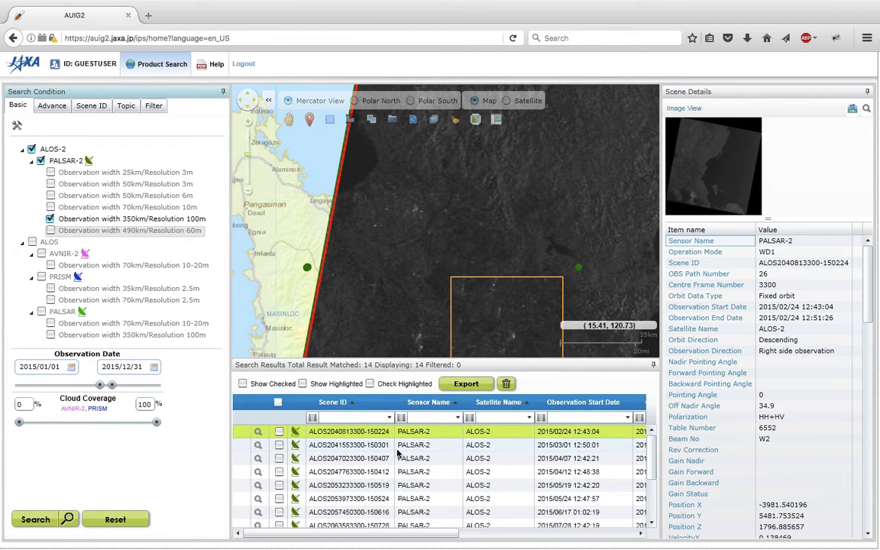
Step: Check the PALSAR-2 scenes observed on 2015/05/24 and 2015/08/02 in the search results
left_click(249, 194)
left_click(249, 195)
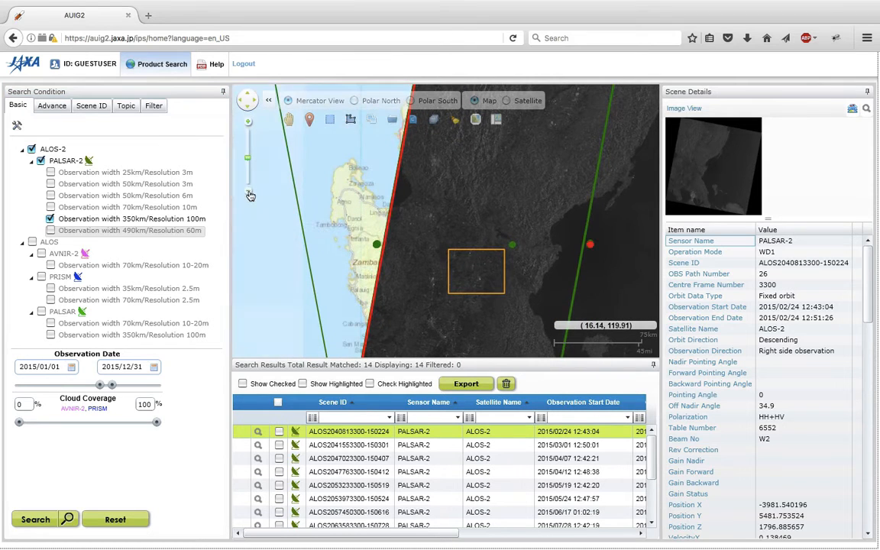
left_click(249, 195)
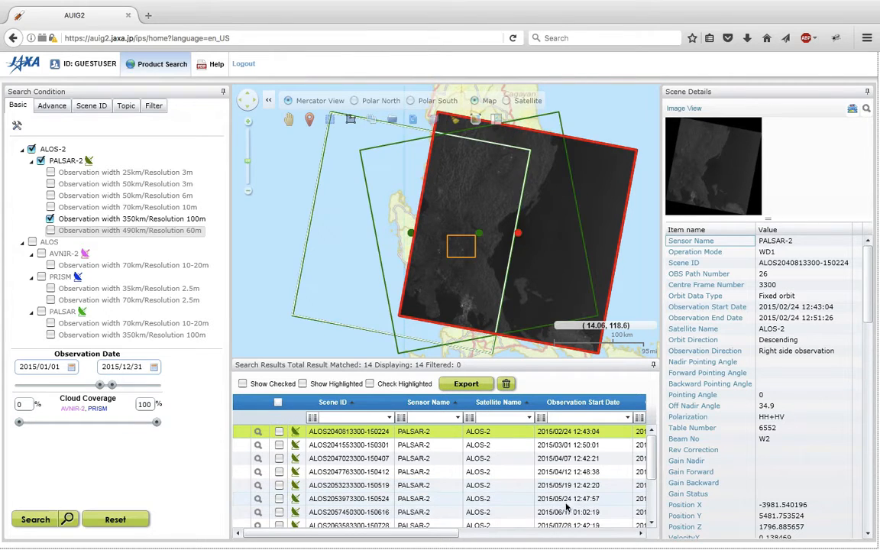
left_click(279, 499)
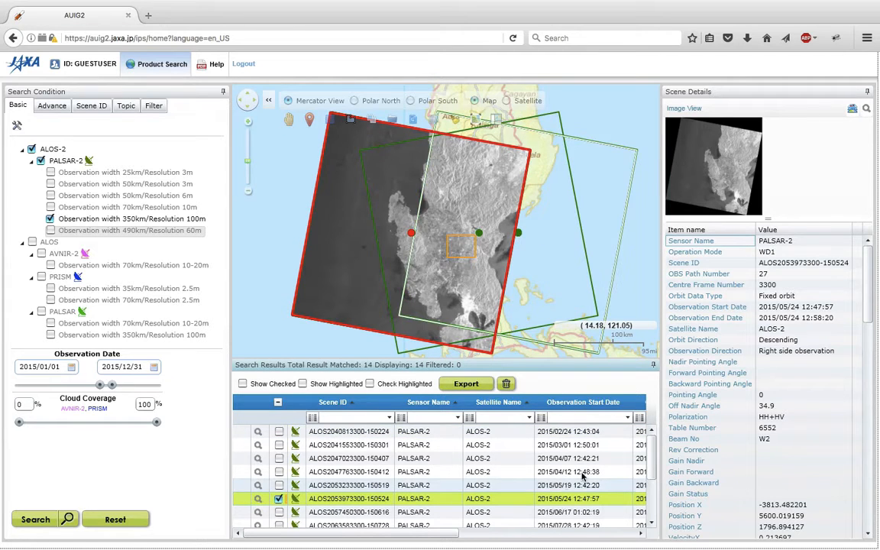
scroll(653, 480, "down", 2)
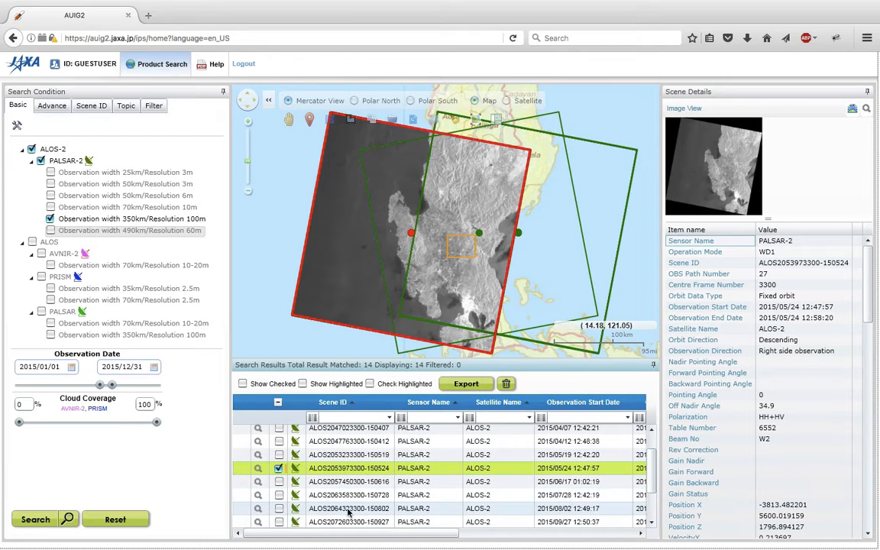
left_click(279, 509)
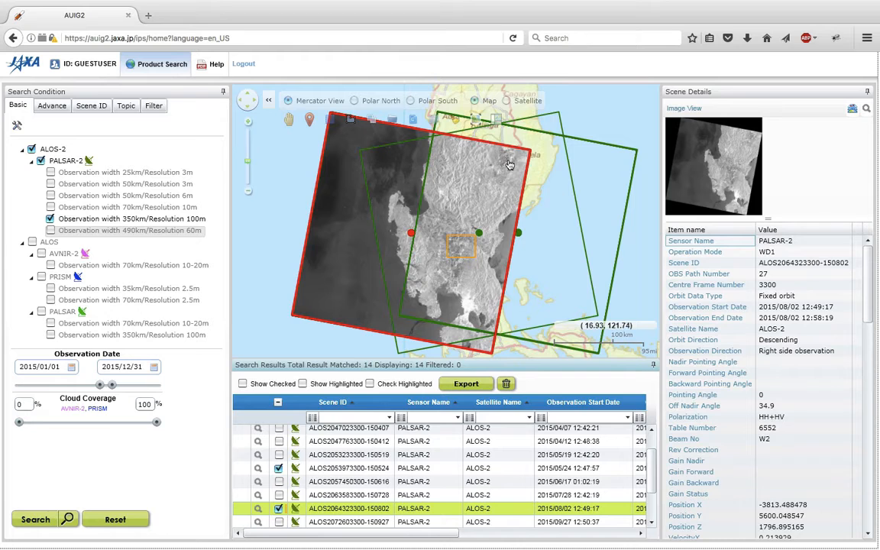
Step: Check the scenes observed on 2015/09/27 and 2015/10/25 as well, and turn on Check Highlighted
left_click(248, 122)
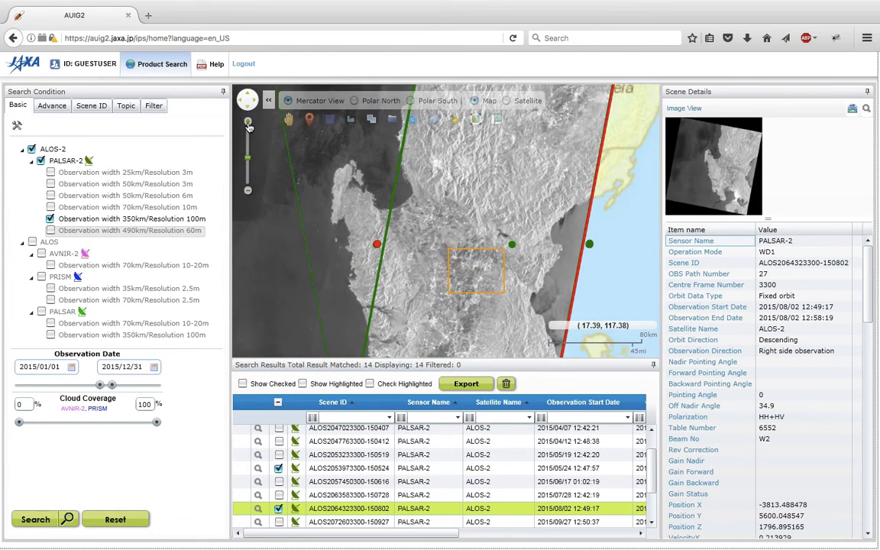
left_click_drag(550, 193, 484, 290)
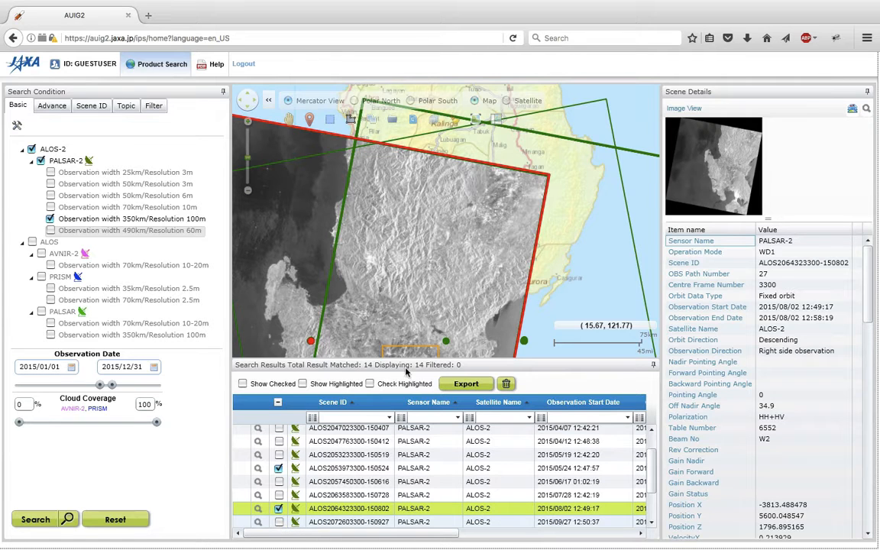
left_click(279, 522)
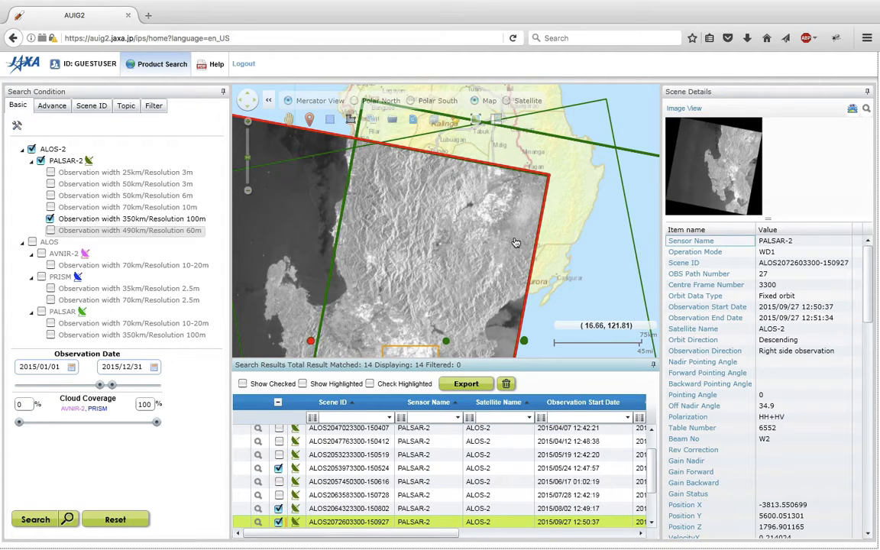
scroll(459, 474, "down", 1)
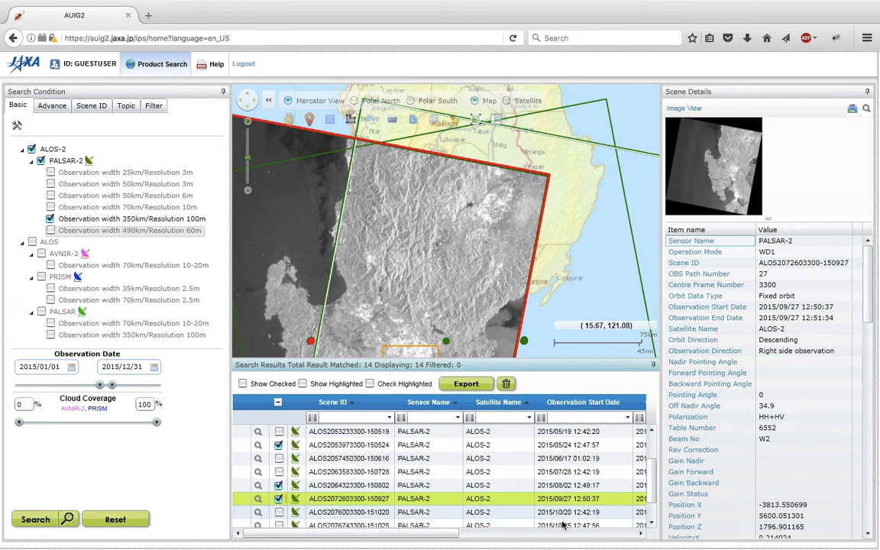
left_click(280, 525)
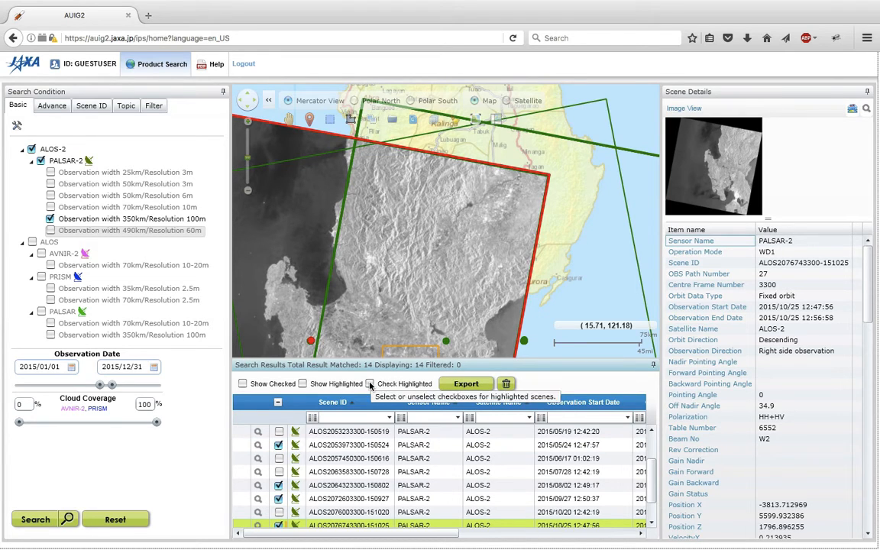
left_click(370, 384)
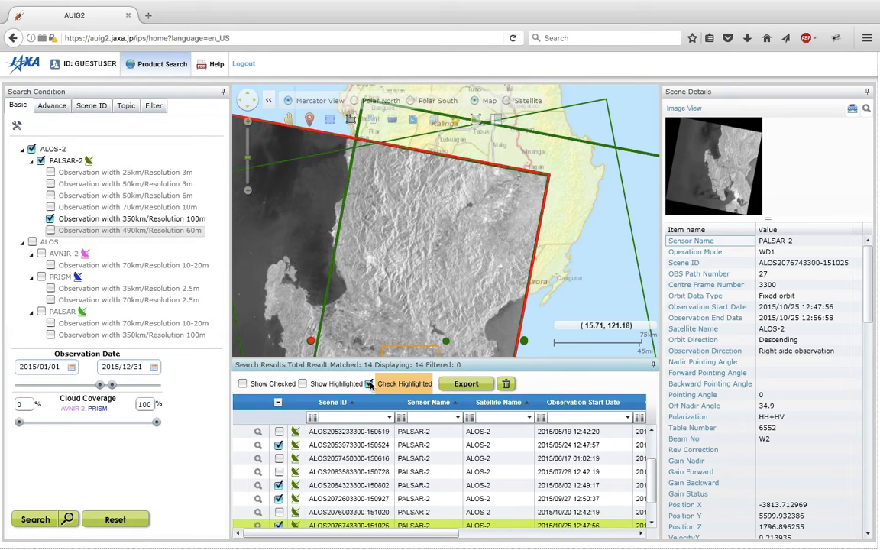
Step: Export only the checked lines in CSV format to the PALSAR-2 catalog folder, replacing the existing PALSAR-2 search results.csv
left_click(464, 385)
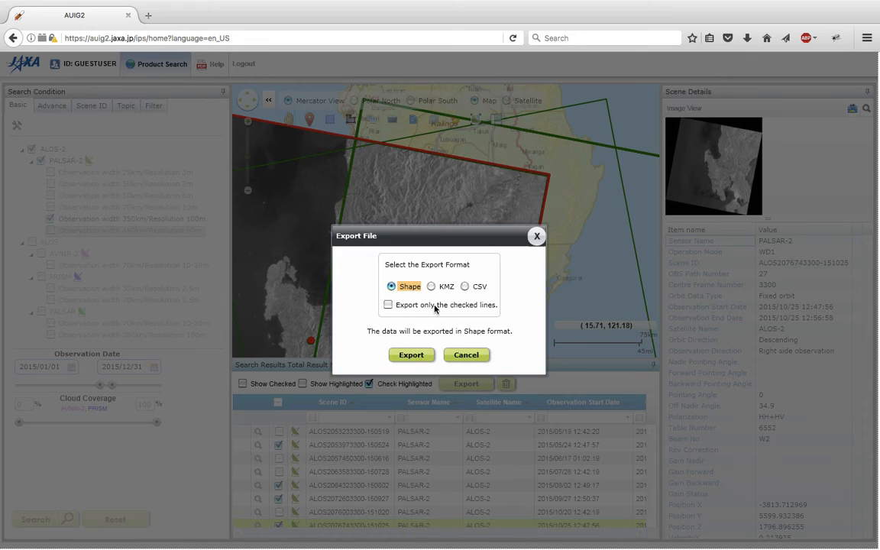
left_click(388, 304)
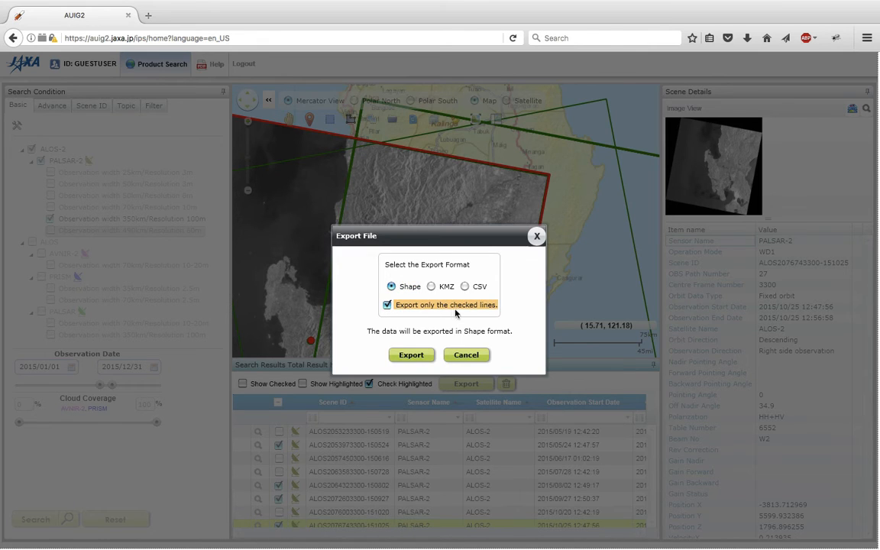
left_click(465, 287)
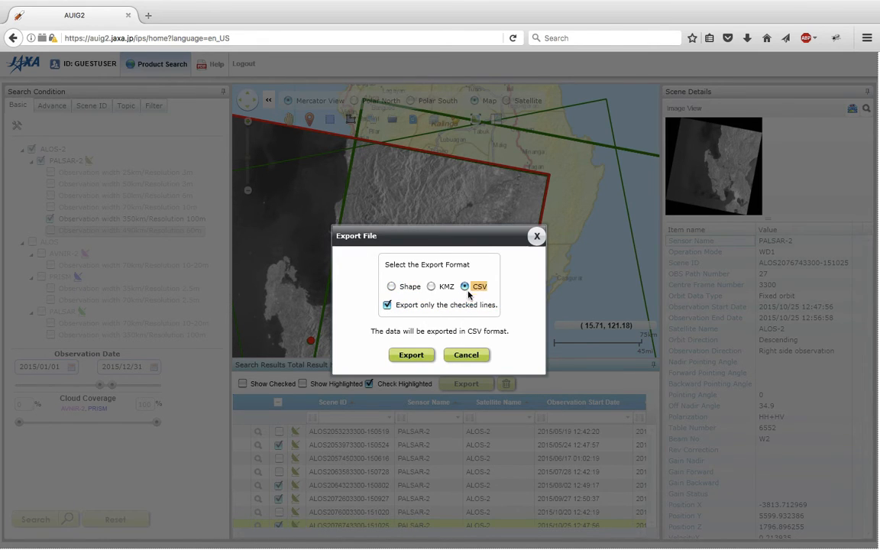
left_click(411, 356)
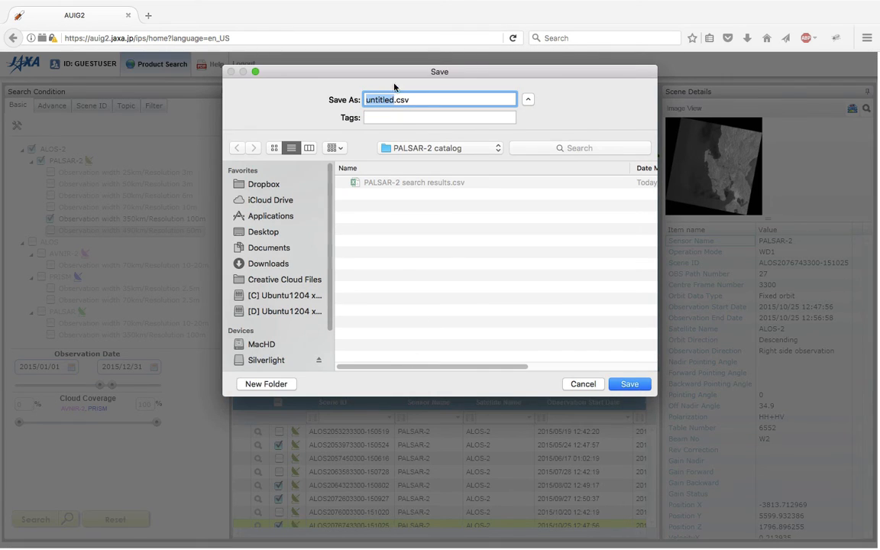
left_click(409, 183)
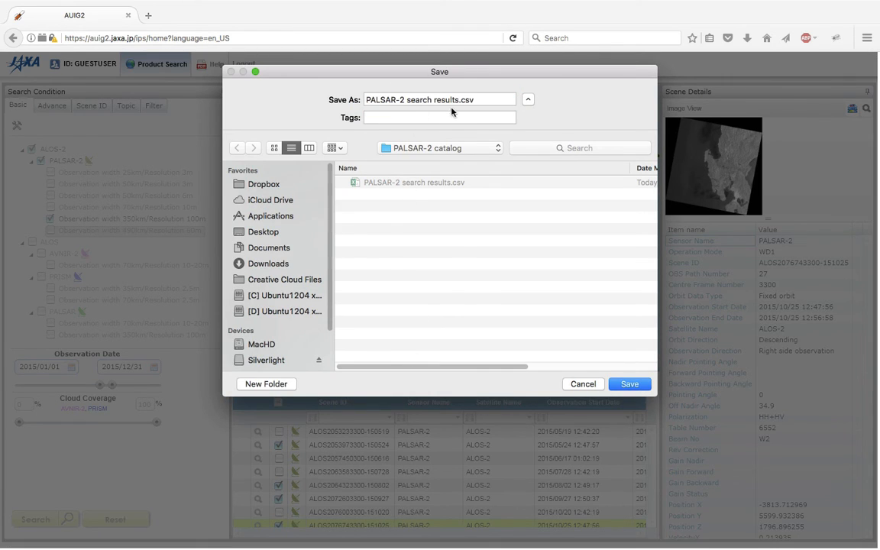
left_click(638, 387)
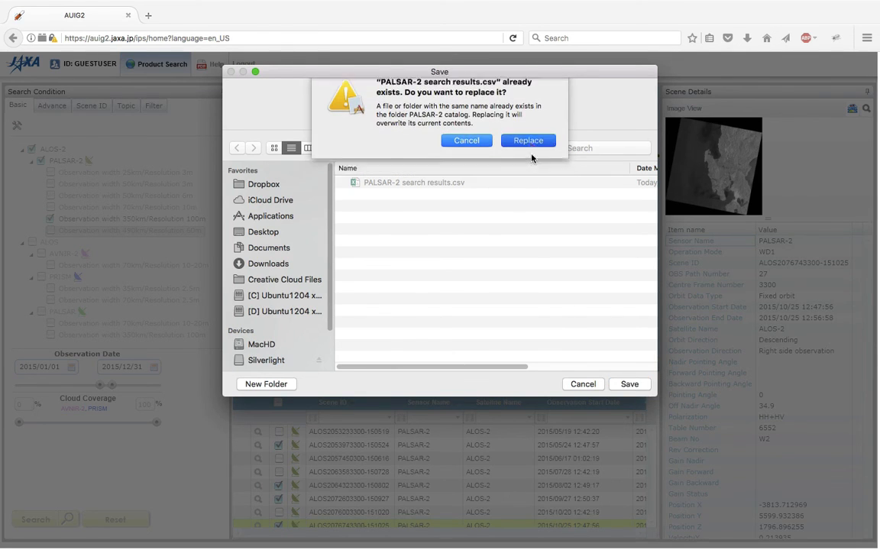
key("Return")
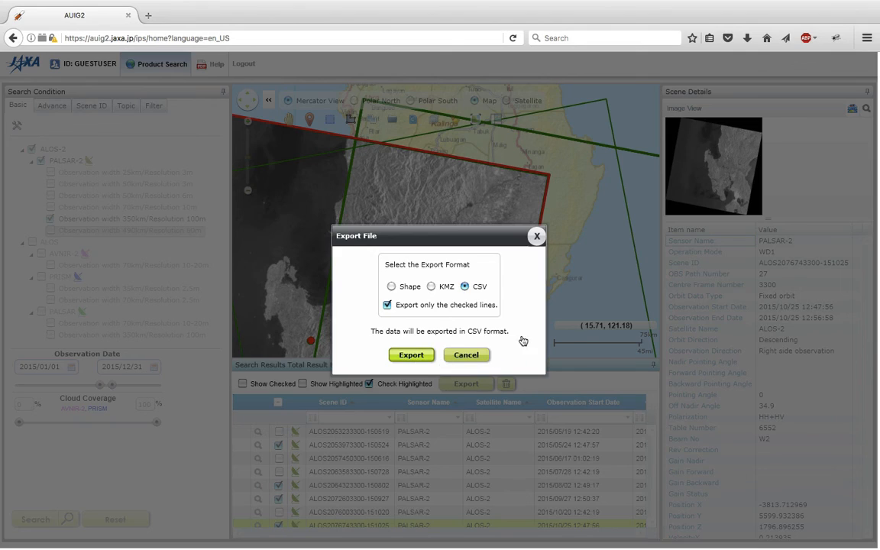